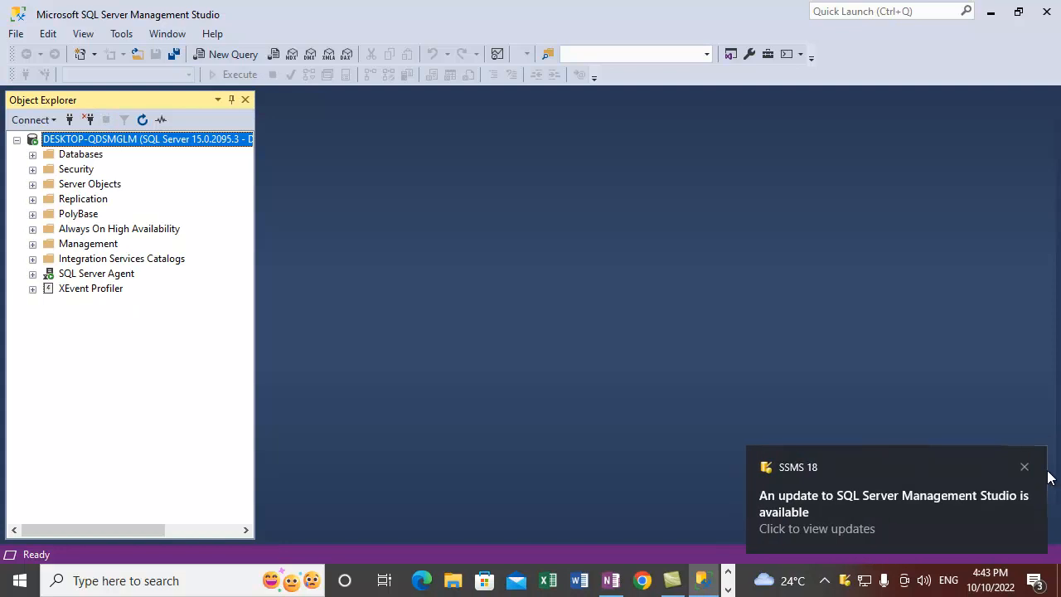
- Dismiss the update notification, expand the server's Databases folder and open its Restore Database dialog
left_click(1024, 466)
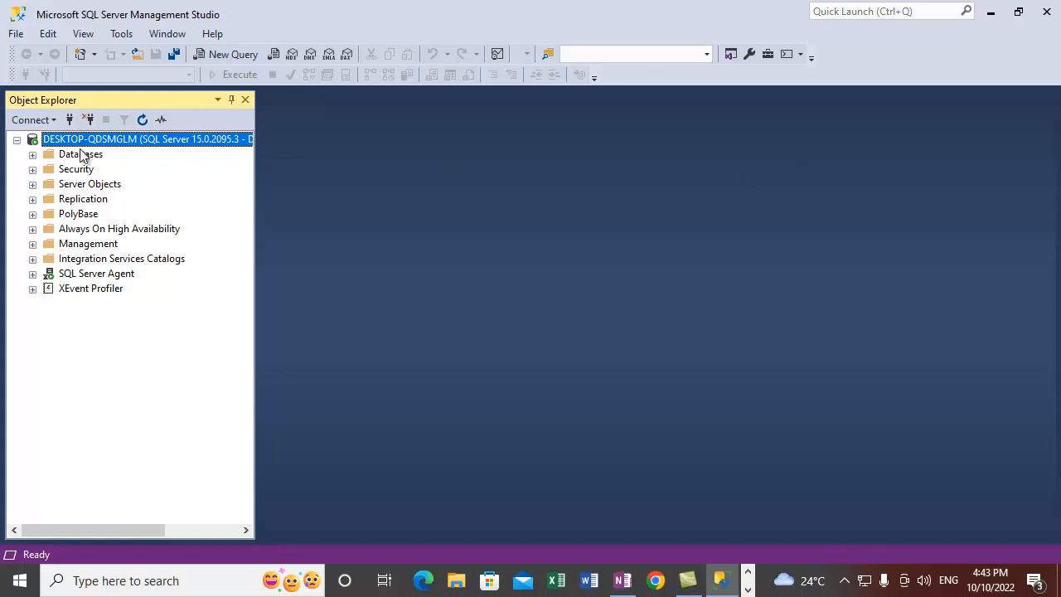
left_click(33, 155)
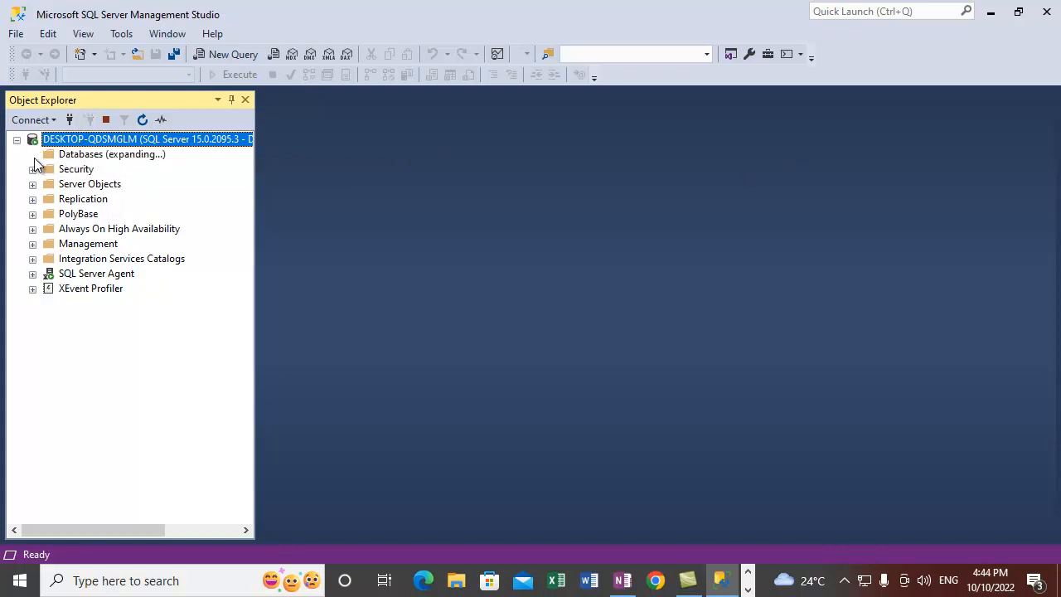
right_click(87, 159)
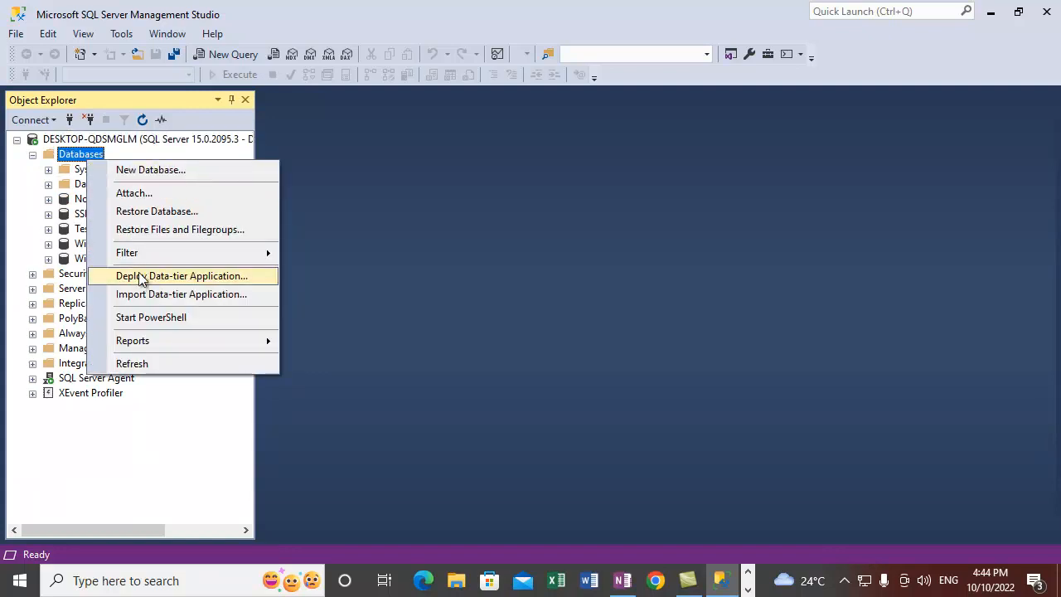
left_click(191, 212)
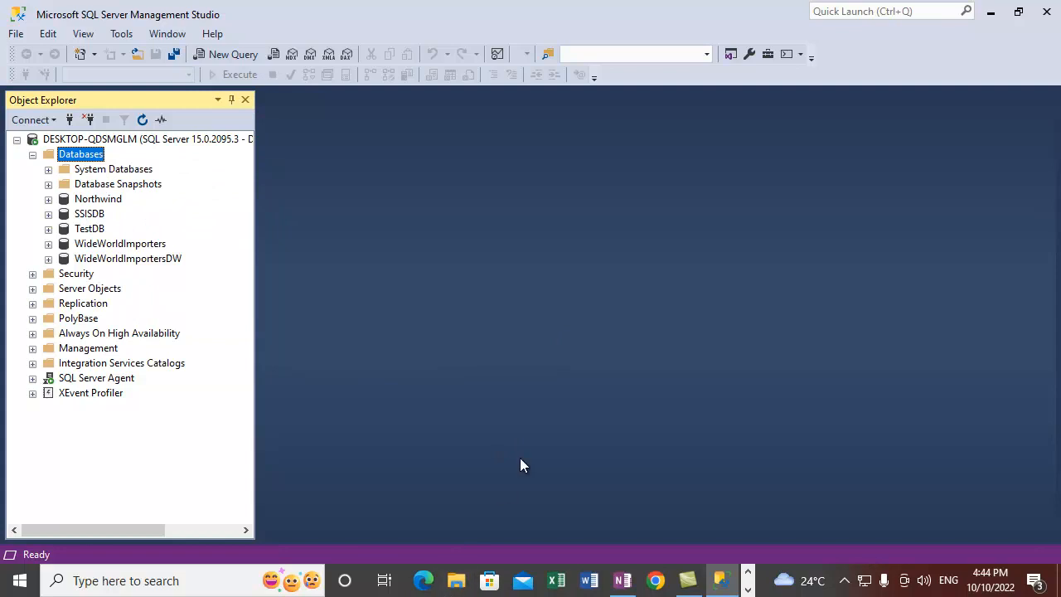
- Switch to File Explorer and open C:\Program Files\Microsoft SQL Server\MSSQL15.MSSQLSERVER\MSSQL\Backup
key("super+e")
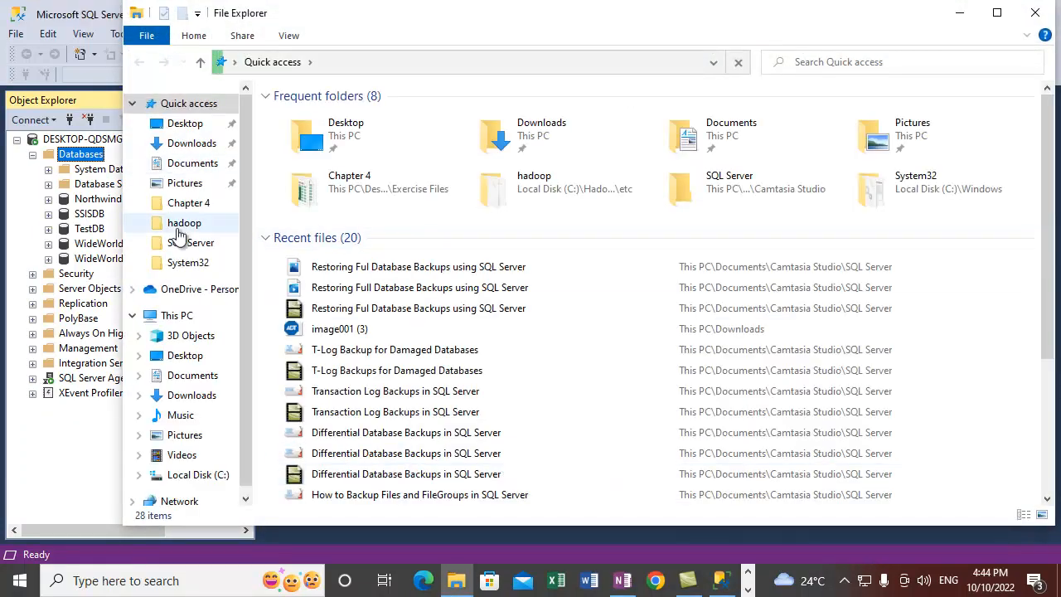
left_click(172, 316)
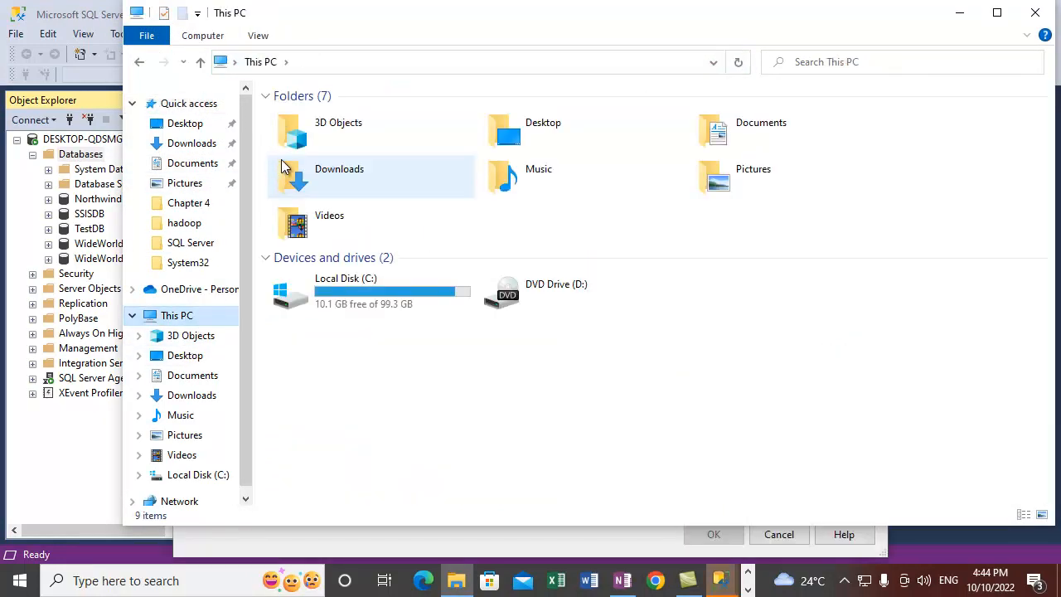
left_click(338, 284)
double_click(338, 284)
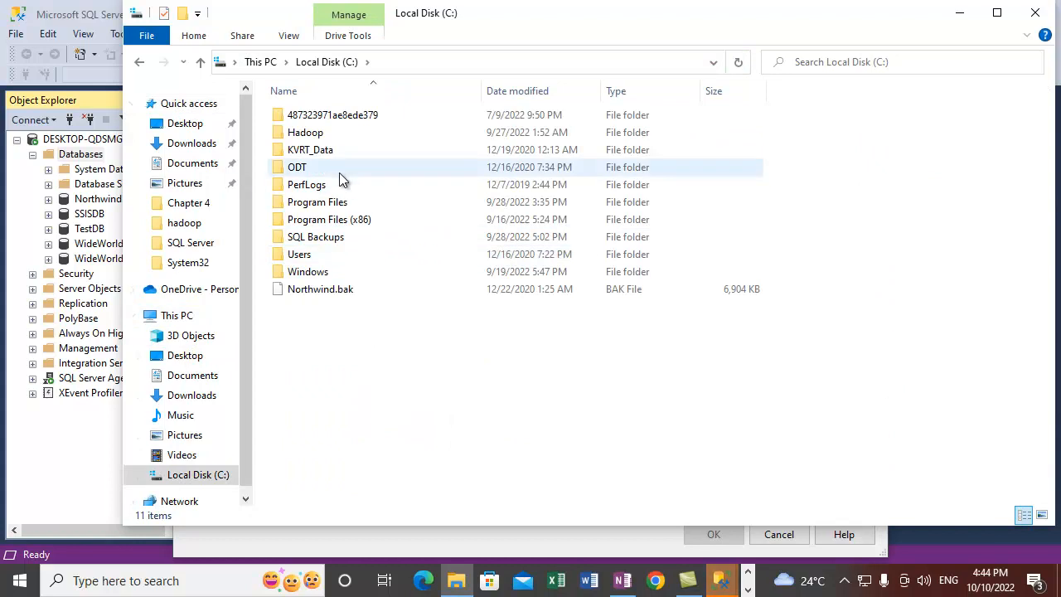
double_click(342, 200)
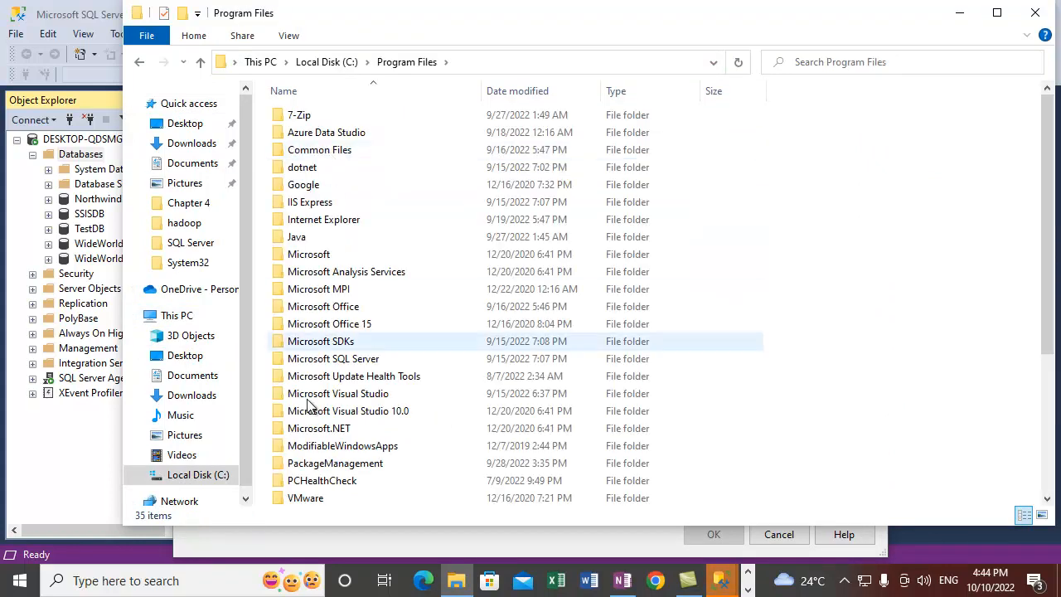
double_click(326, 359)
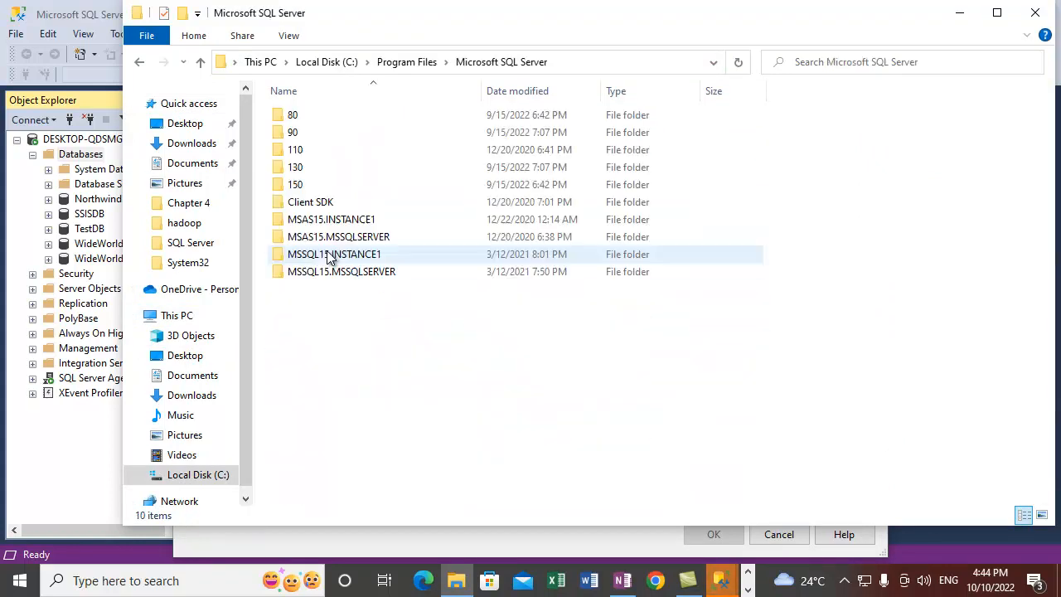
double_click(336, 275)
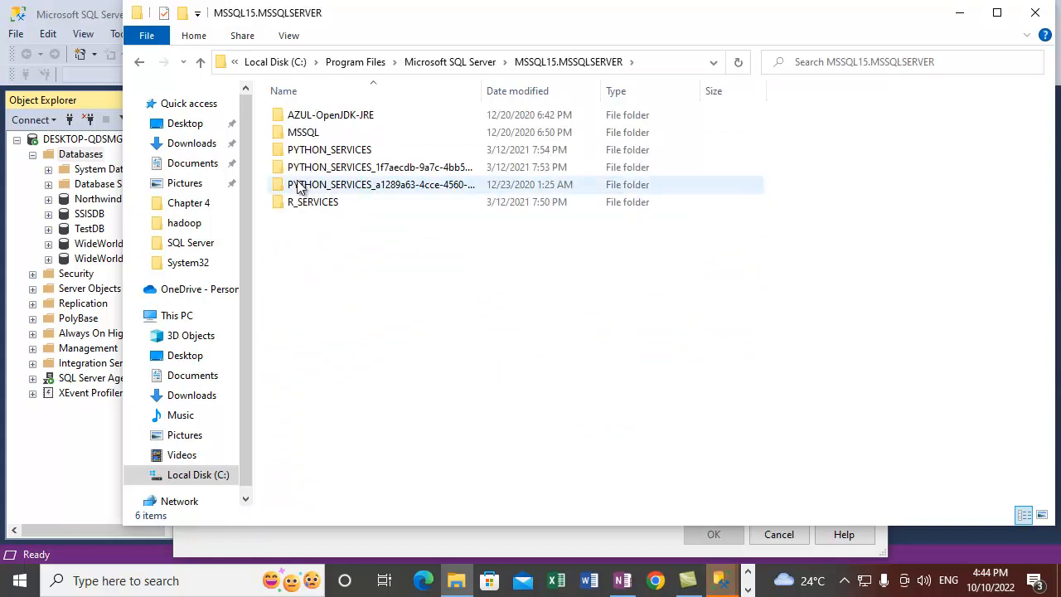
double_click(306, 132)
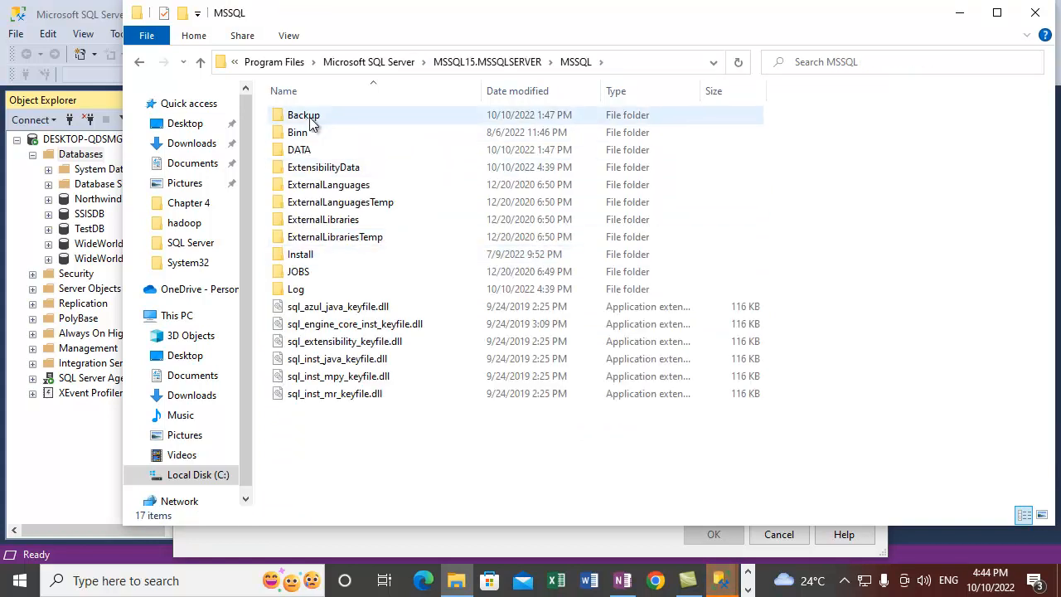
double_click(309, 115)
- Check the modification date and size of Northwind.bak, and minimize the File Explorer window
left_click(337, 114)
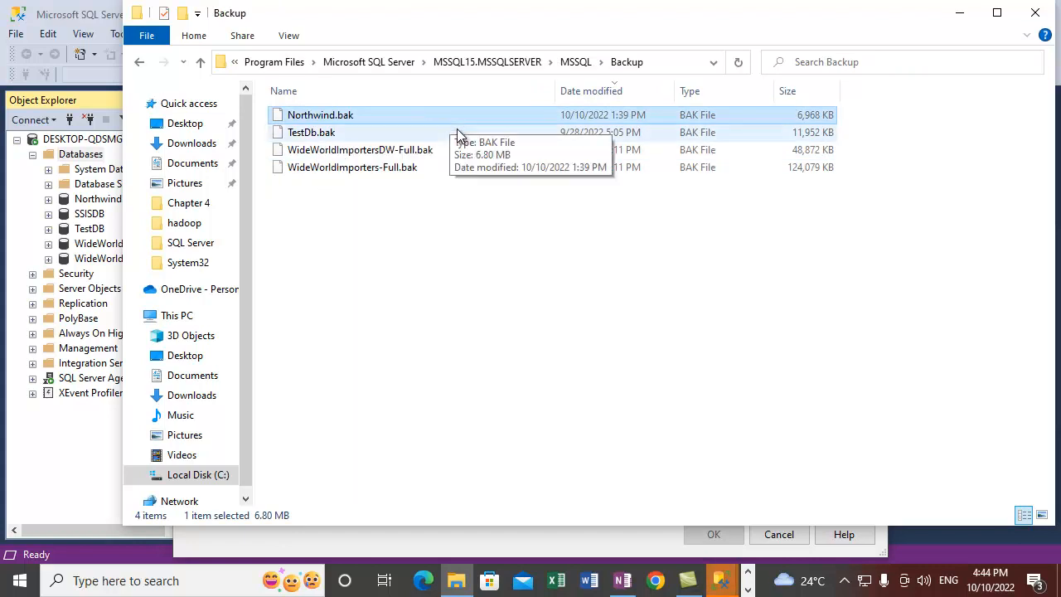
left_click(763, 217)
left_click(810, 118)
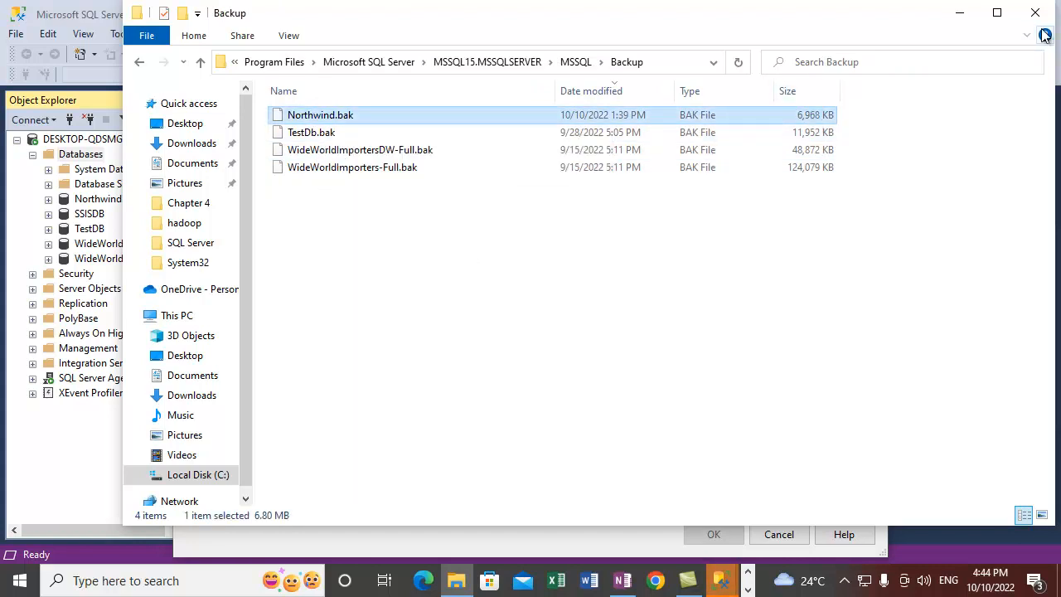
left_click(959, 13)
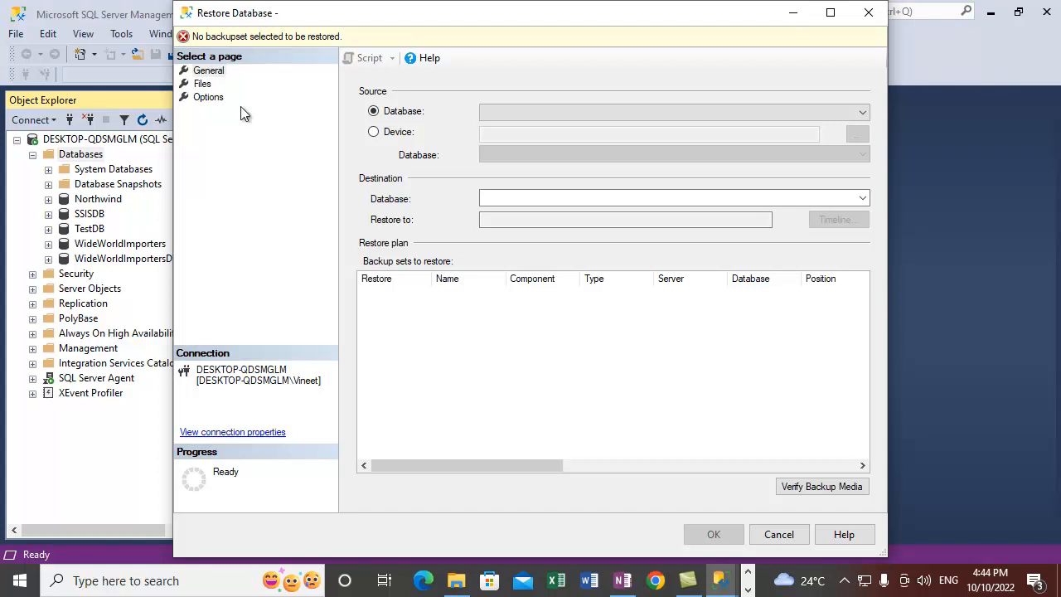
- Set the restore source to Device, add Northwind.bak as File backup media, and select the Northwind full backup set
left_click(208, 71)
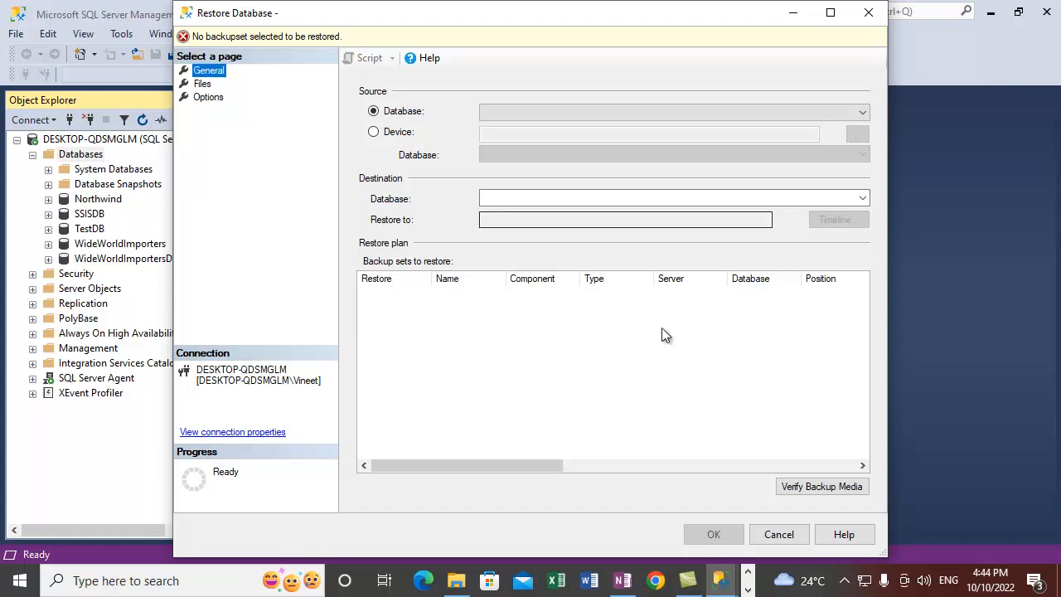
left_click(397, 138)
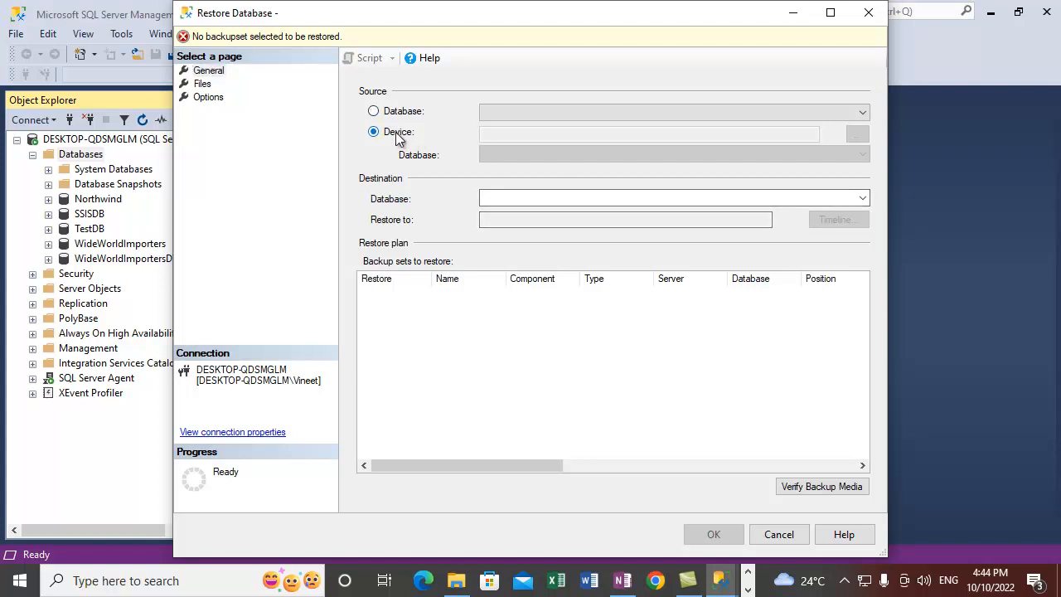
left_click(859, 136)
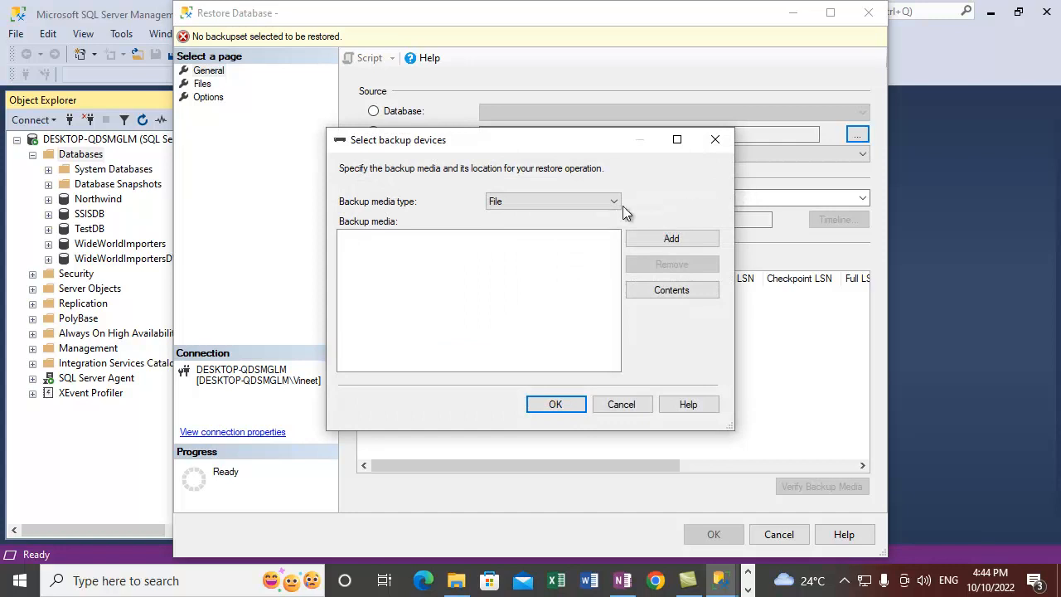
left_click(536, 202)
left_click(536, 201)
left_click(674, 239)
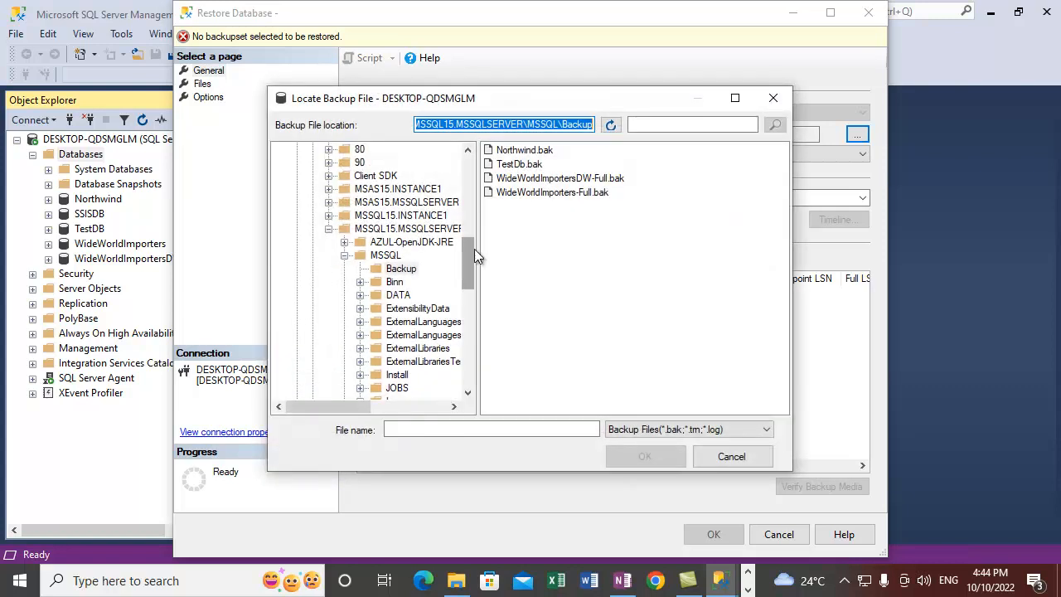
left_click(535, 157)
left_click(644, 457)
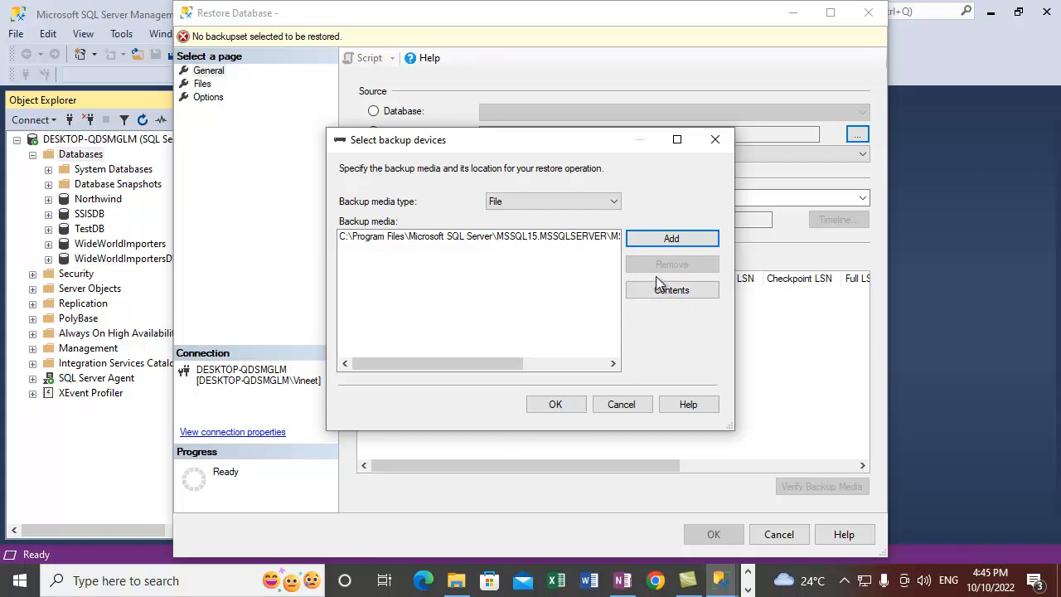
left_click(555, 404)
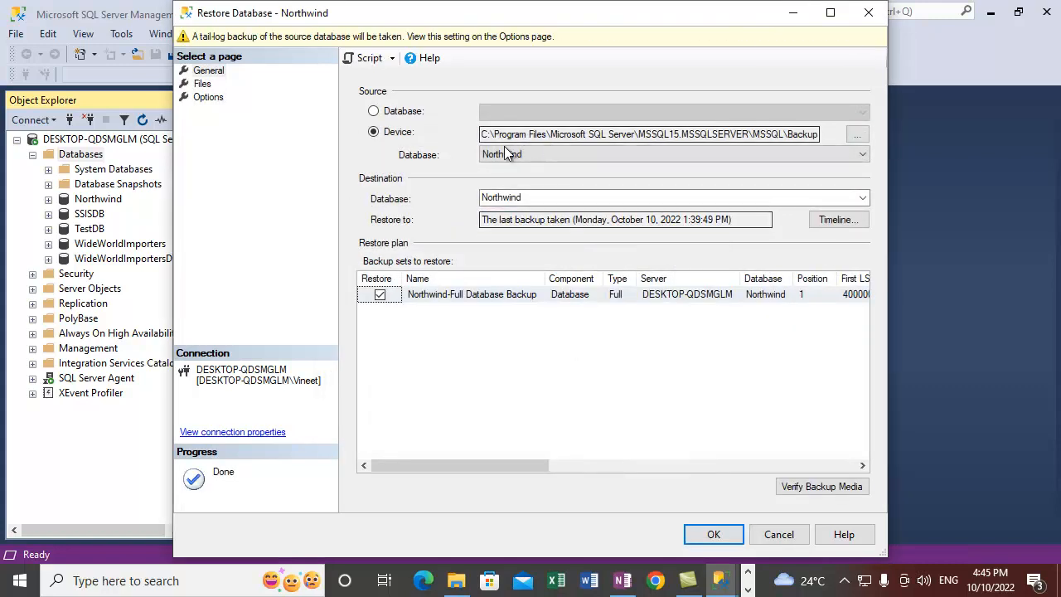
left_click(567, 299)
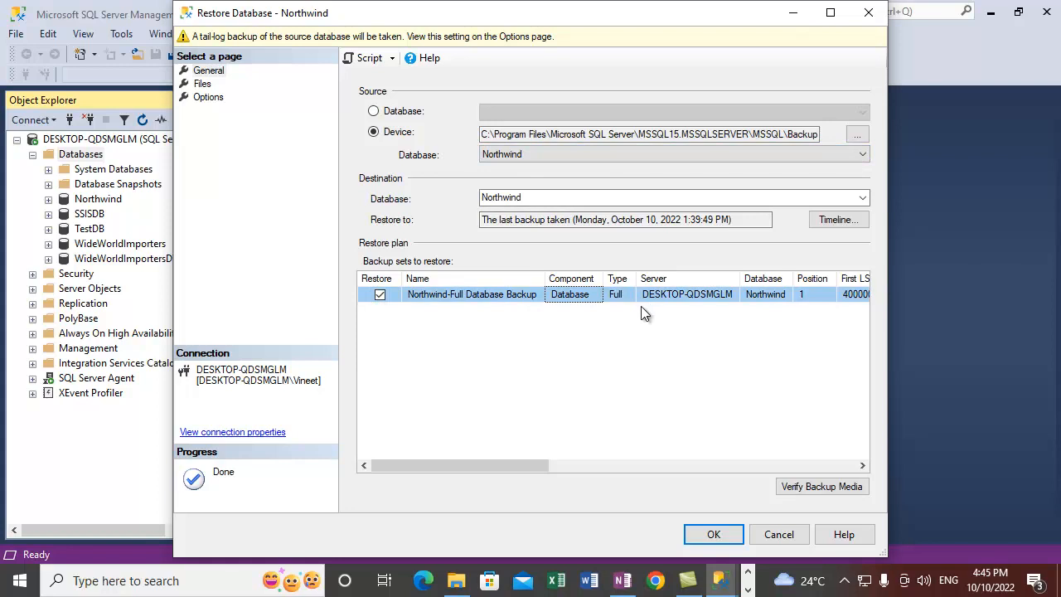
- In the restore options, disable the tail-log backup and enable overwriting the existing database (WITH REPLACE)
left_click(209, 98)
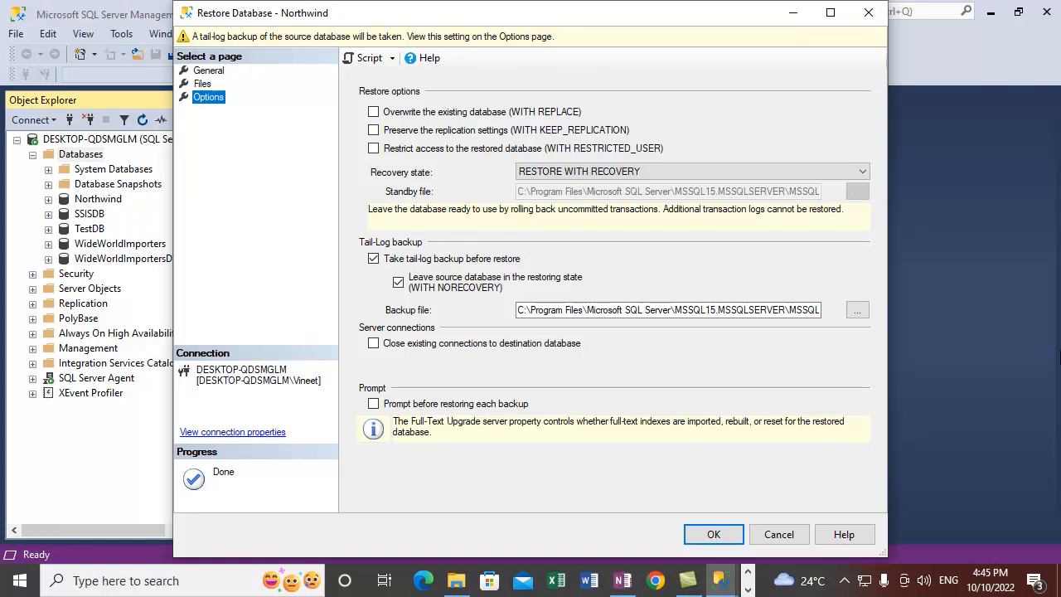
left_click(373, 258)
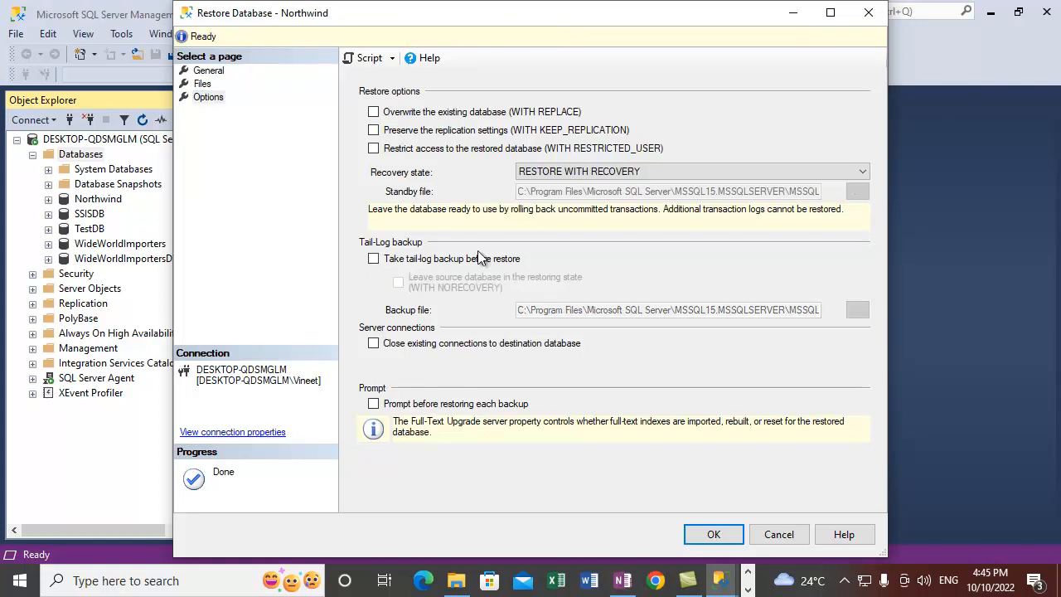
left_click(375, 112)
- Review Northwind.bak in File Explorer and compare it with the restore's source, destination and backup set
left_click(458, 584)
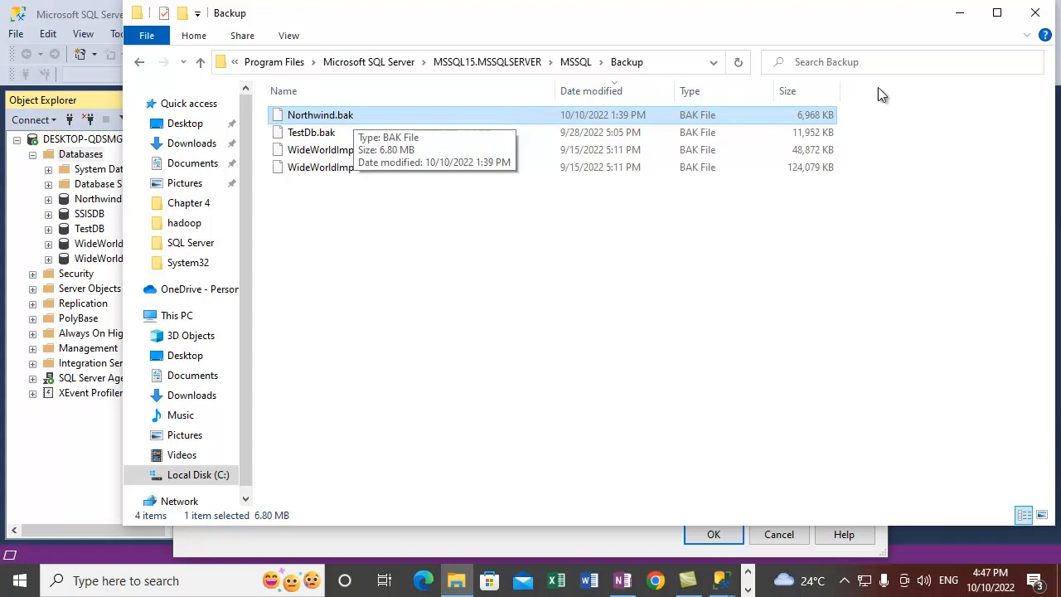
left_click(960, 17)
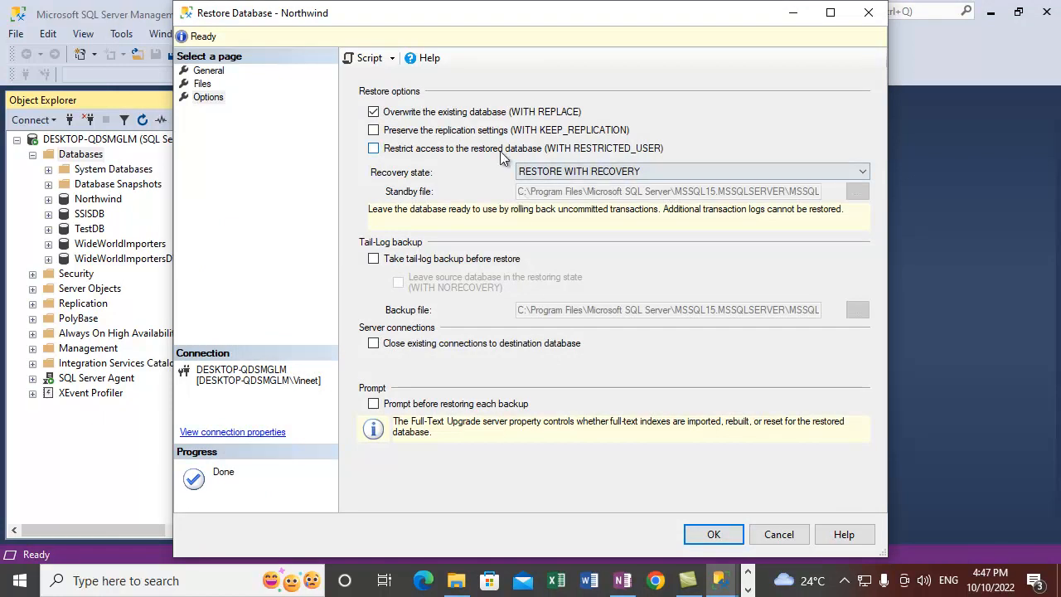
left_click(218, 71)
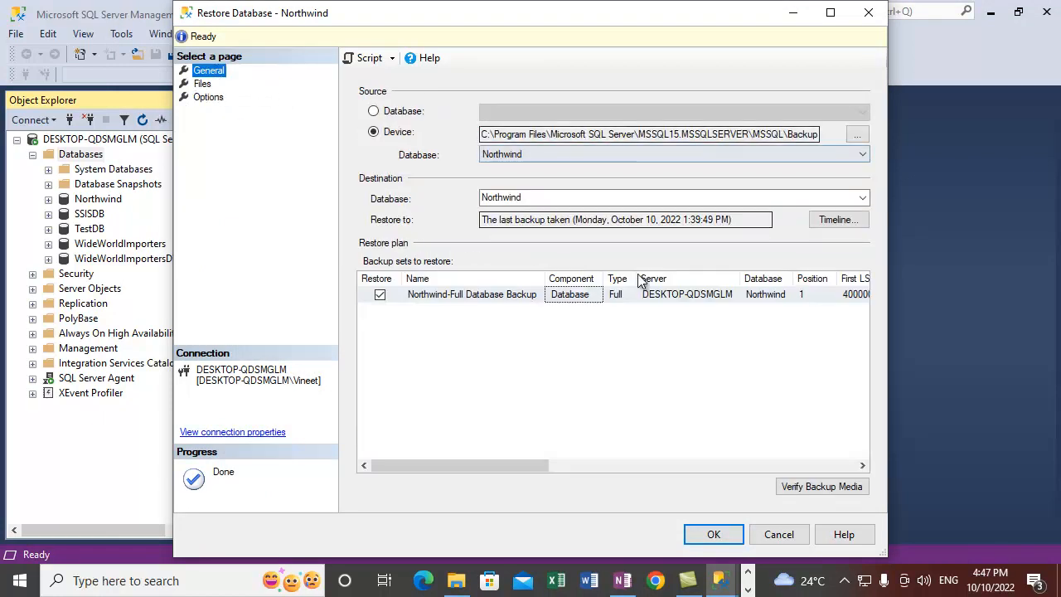
left_click(211, 98)
left_click(208, 70)
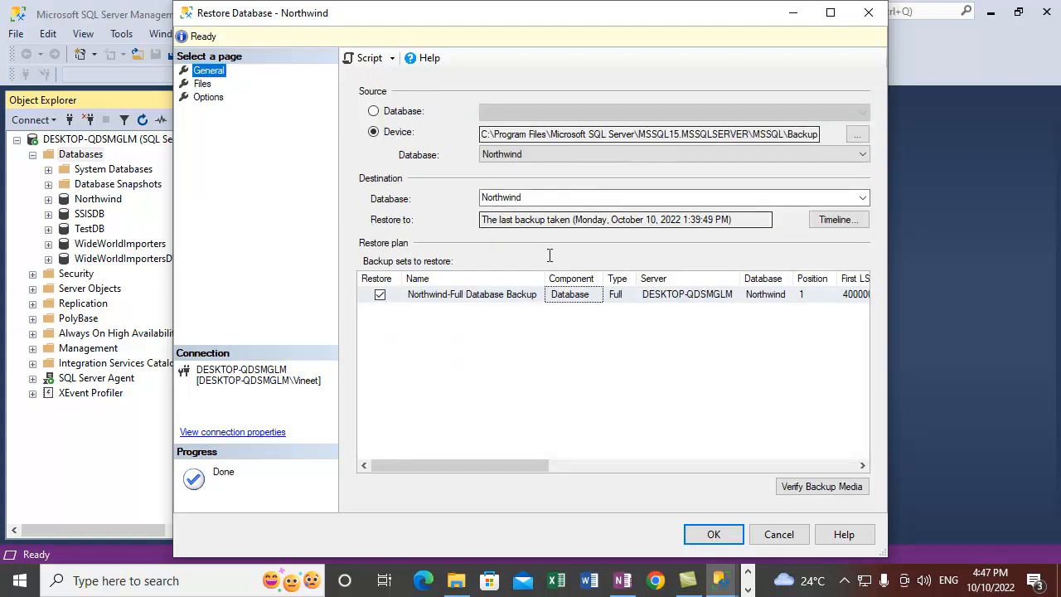
- Enable closing existing connections to the destination database, run the Northwind restore and acknowledge its completion
left_click(208, 97)
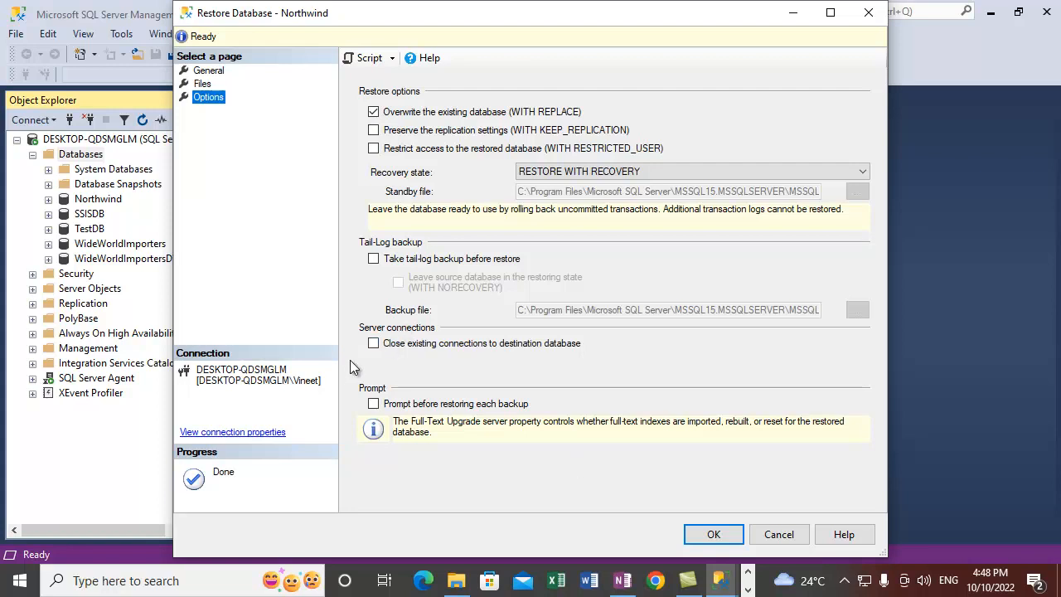
left_click(373, 343)
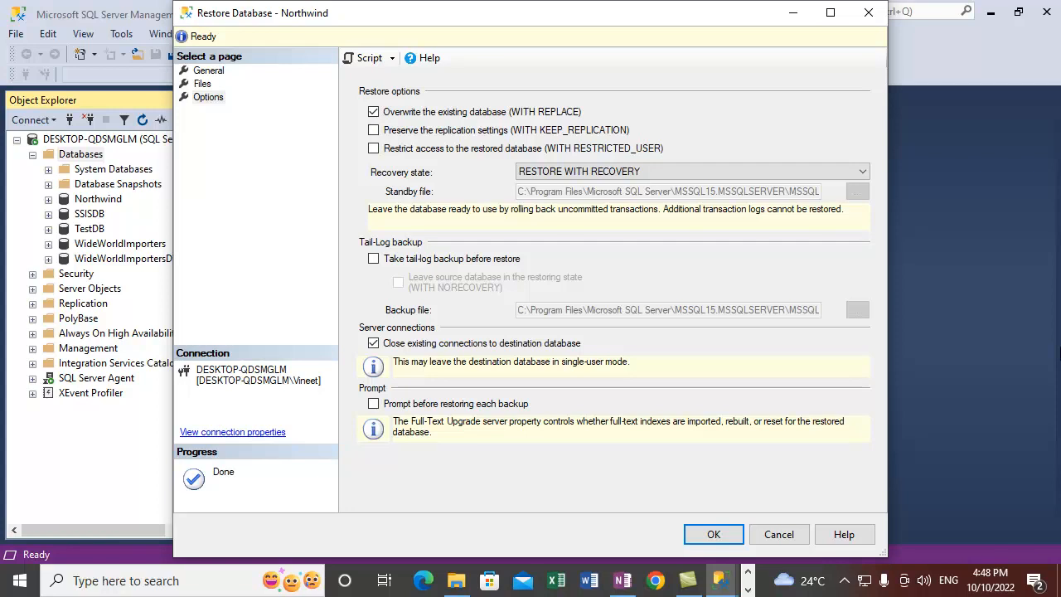
left_click(706, 537)
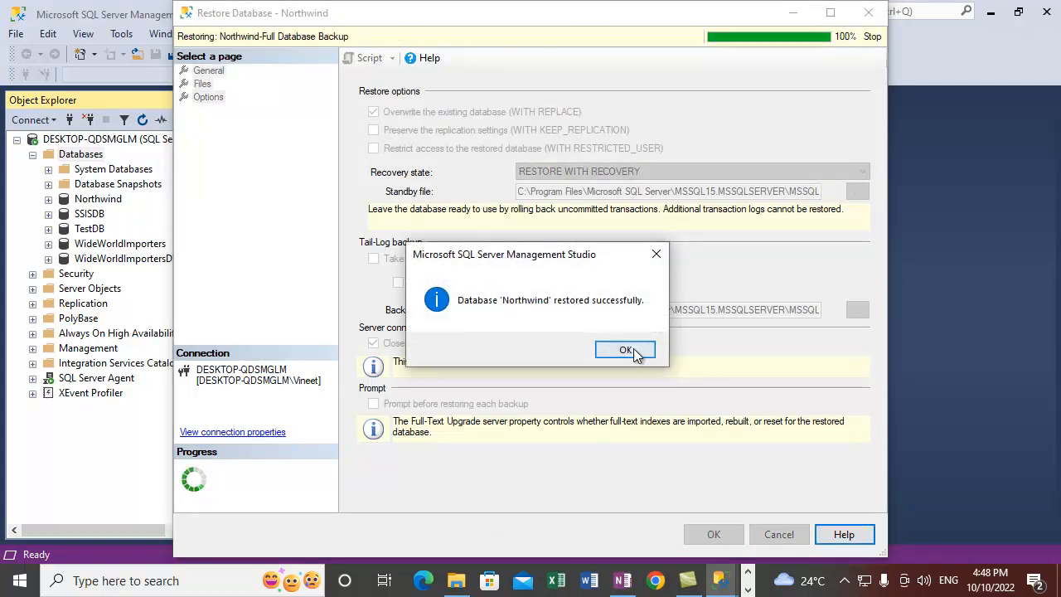
left_click(626, 350)
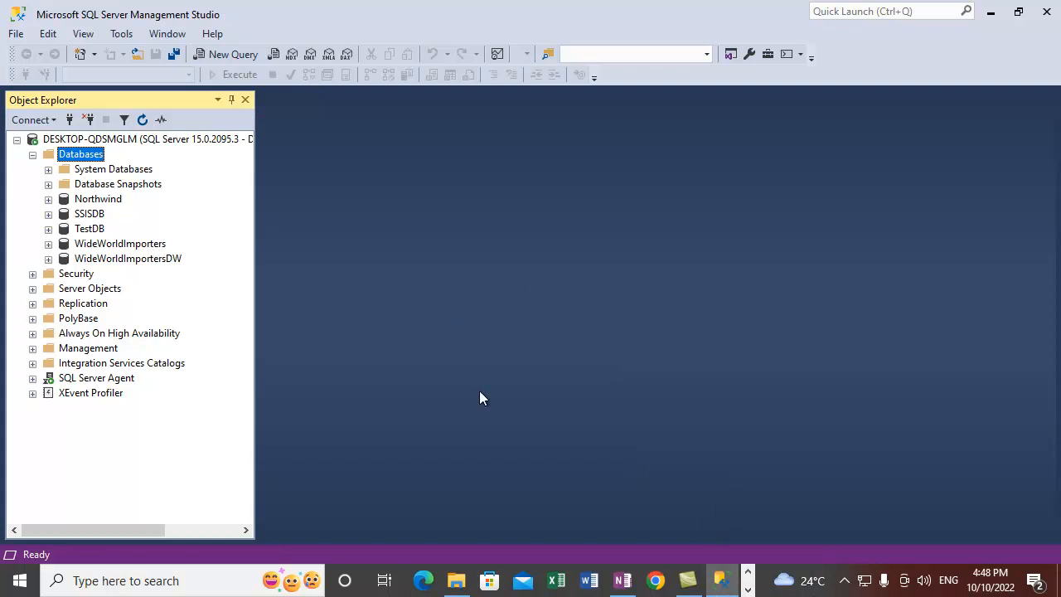
left_click(751, 572)
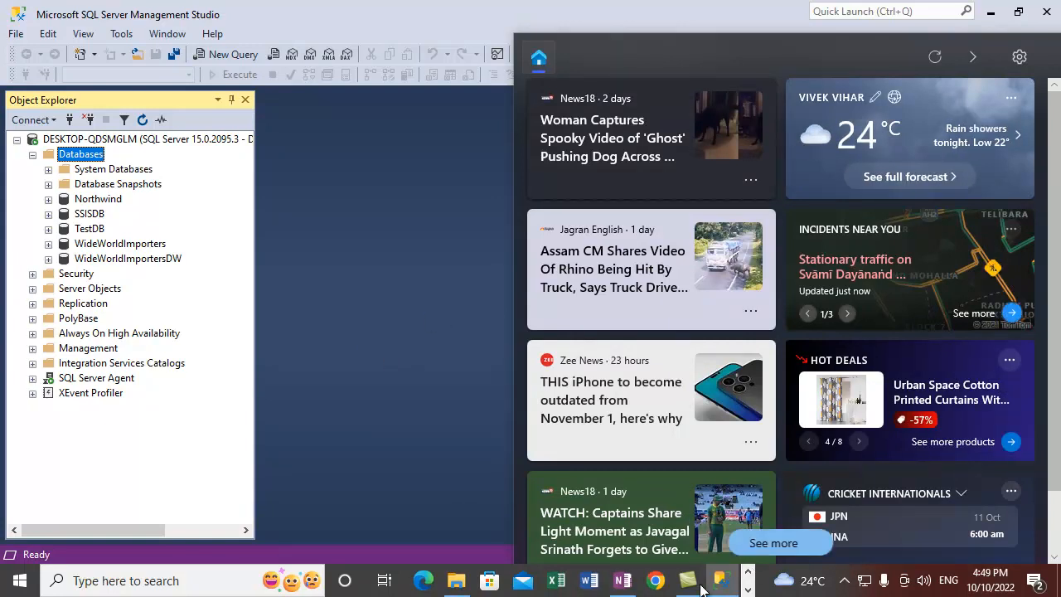
left_click(810, 585)
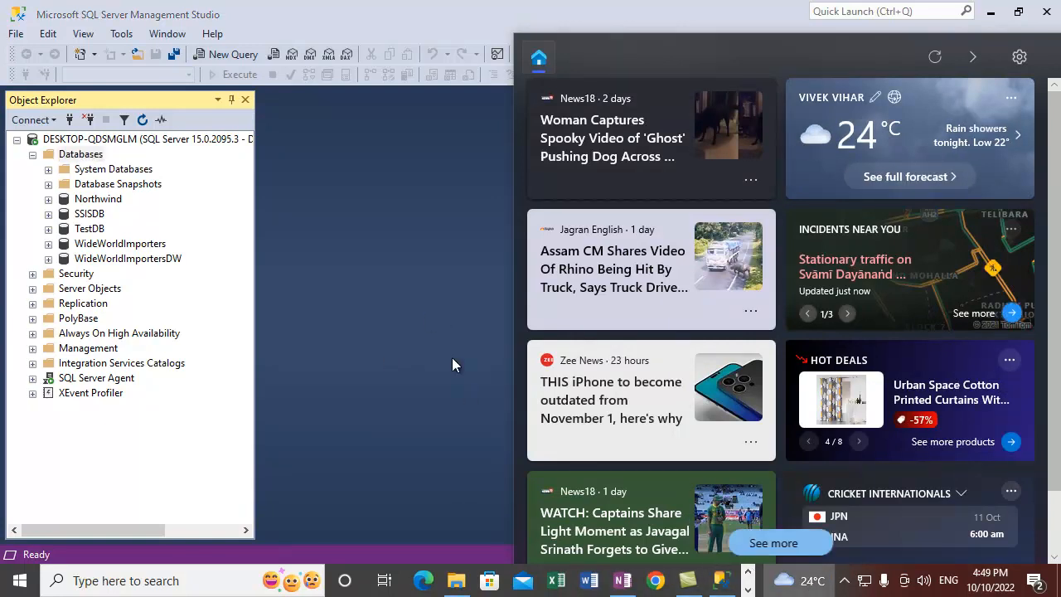
left_click(448, 427)
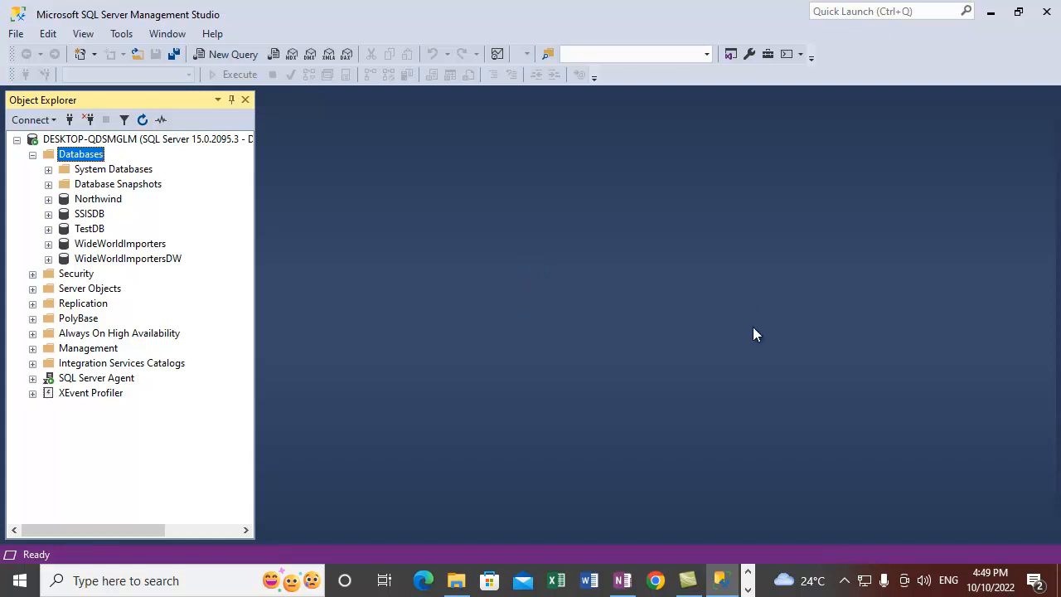
left_click(748, 590)
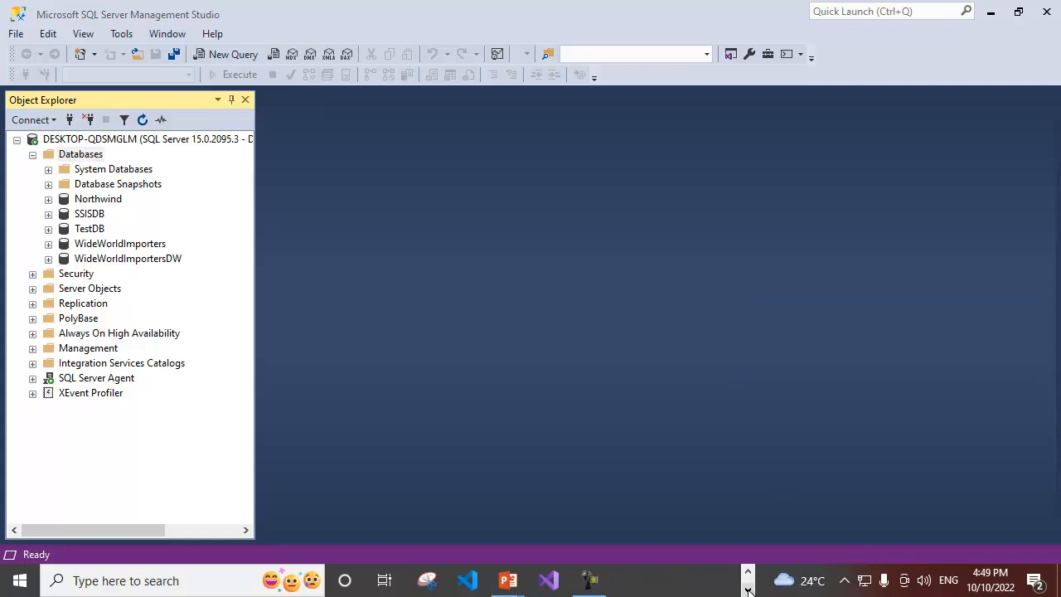